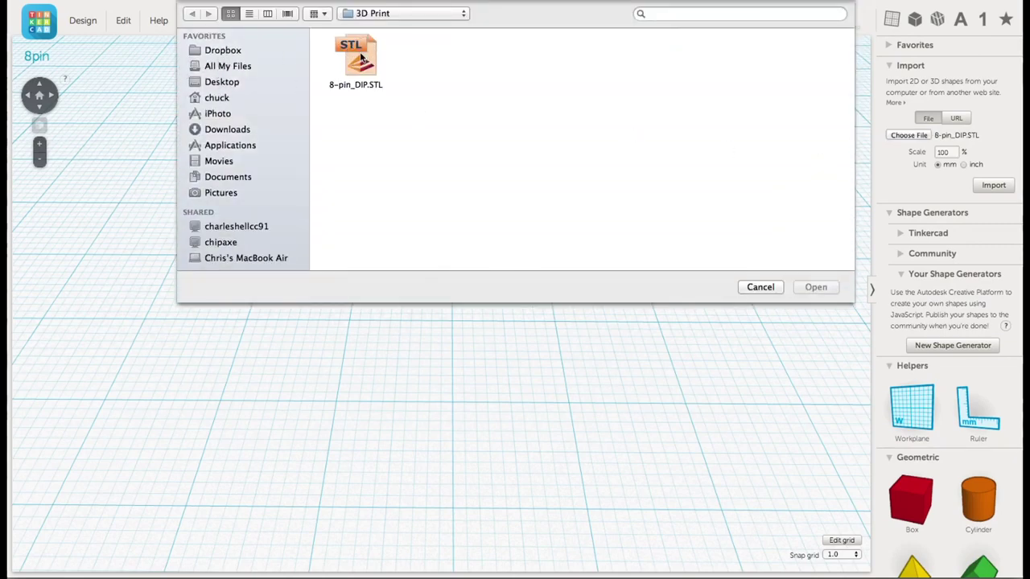
# Import 8-pin_DIP.STL into the 8pin design so the chip sits on the workplane
pyautogui.click(361, 69)
pyautogui.click(823, 292)
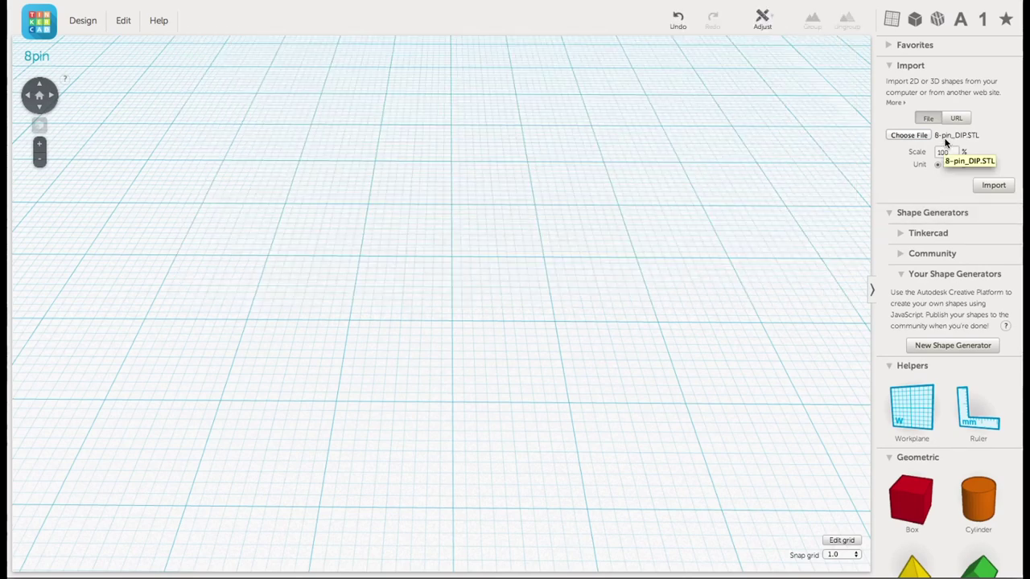
pyautogui.click(994, 186)
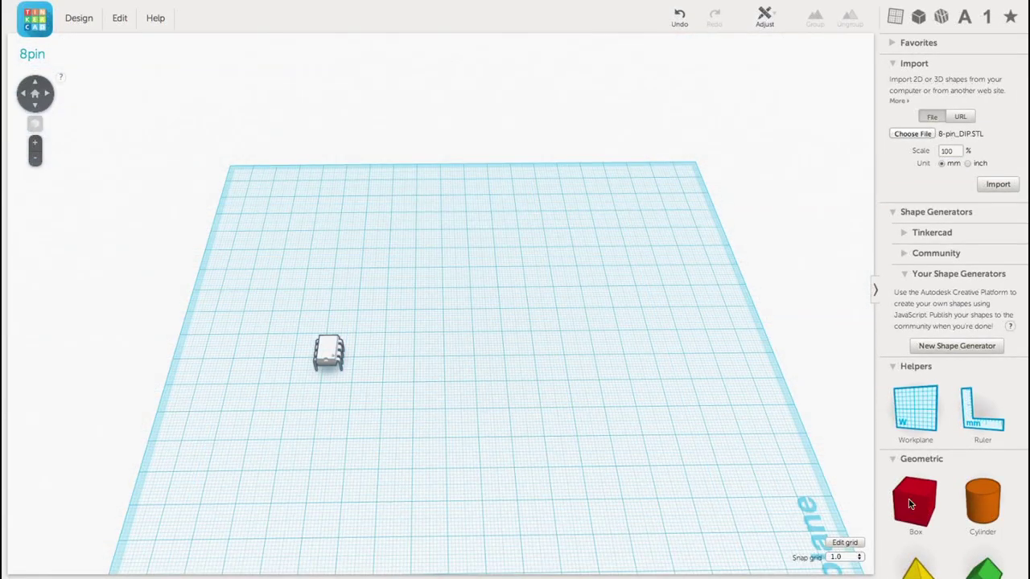
# Add a box beside the chip and place the Ruler on the workplane
pyautogui.moveTo(910, 503); pyautogui.dragTo(541, 286)
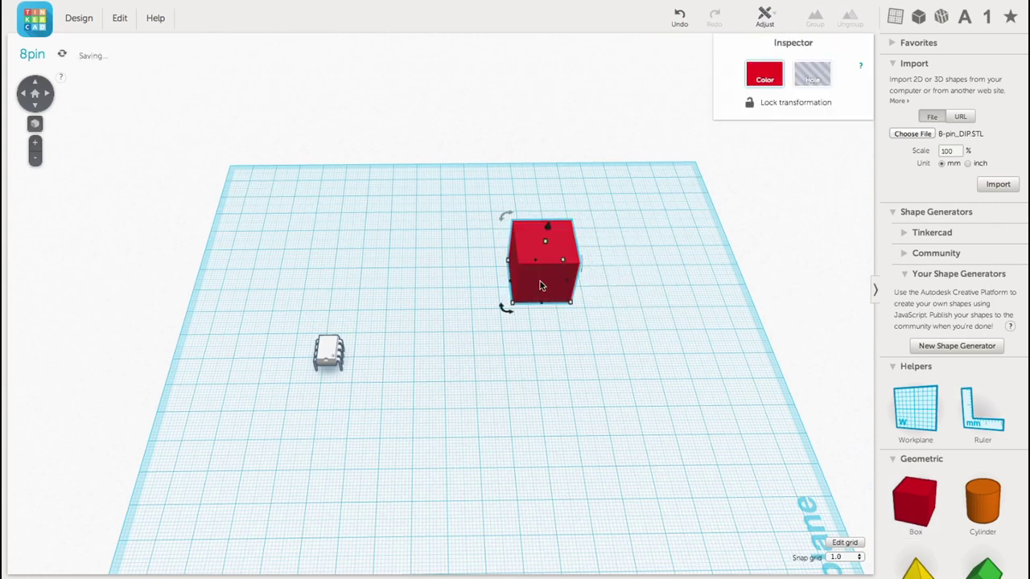
pyautogui.click(960, 416)
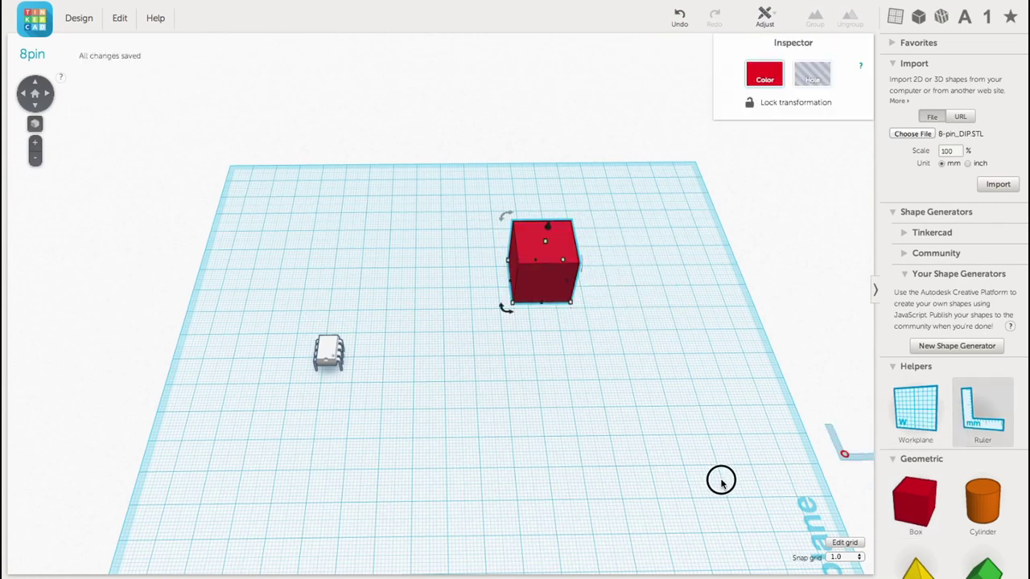
pyautogui.click(414, 521)
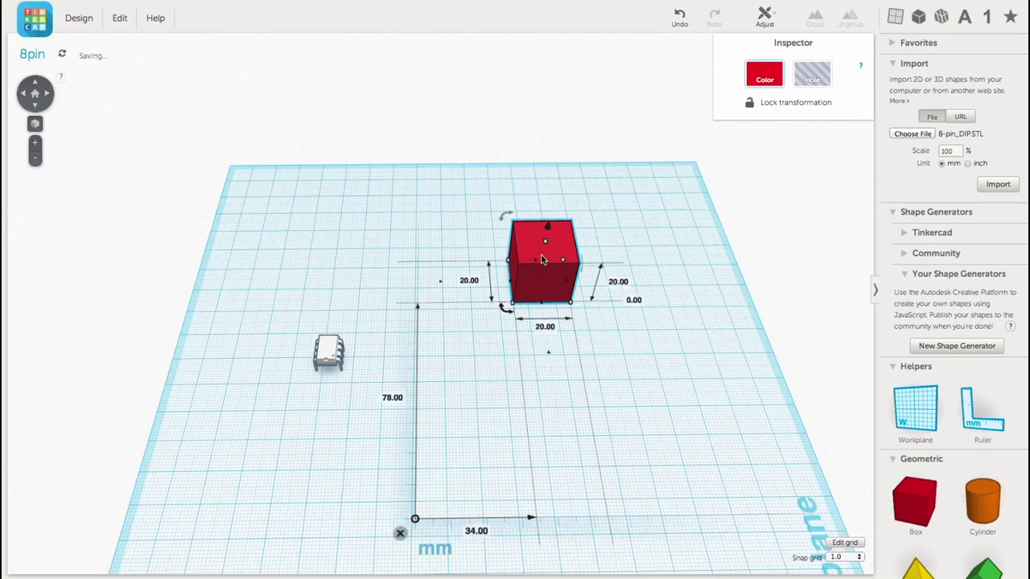
# Size the box to 83 mm long, 55 mm wide and 11 mm tall
pyautogui.click(470, 281)
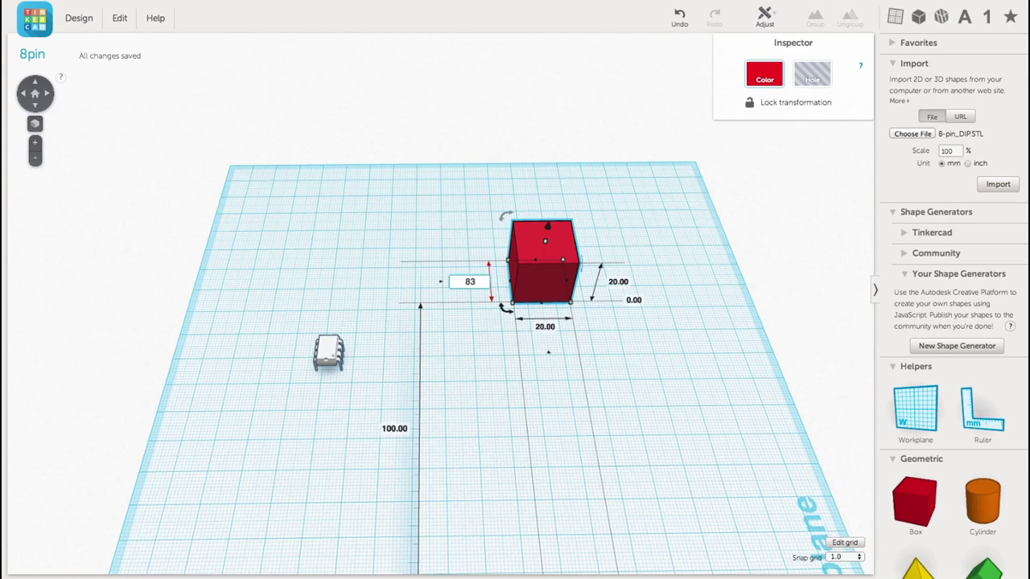
pyautogui.write('83')
pyautogui.press('Return')
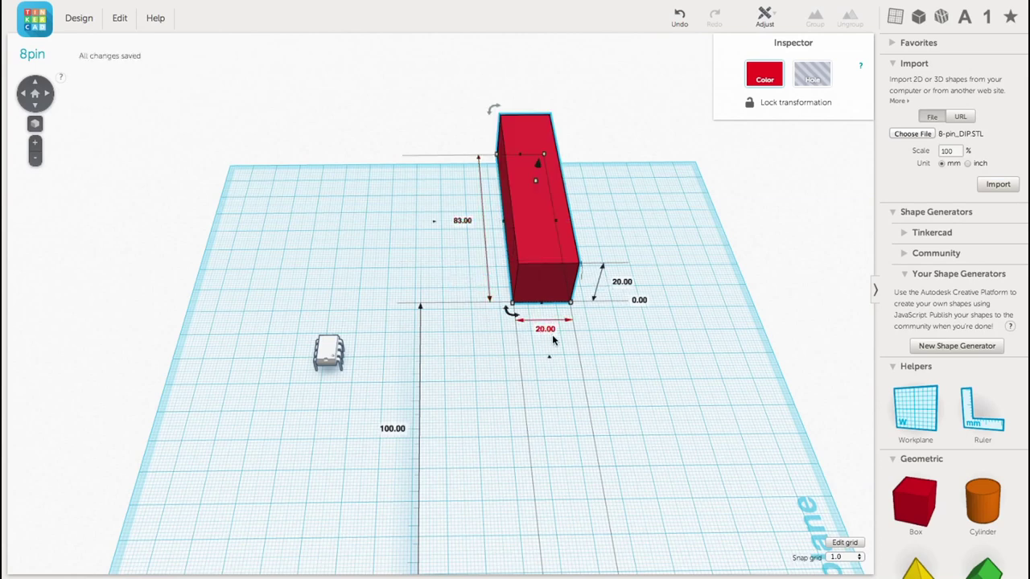
pyautogui.click(544, 330)
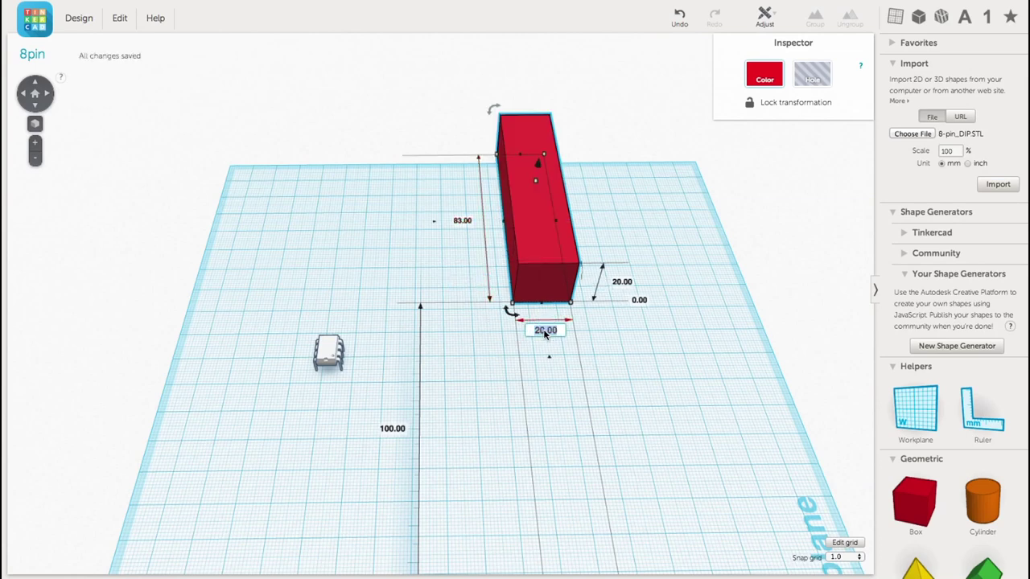
pyautogui.press('Return')
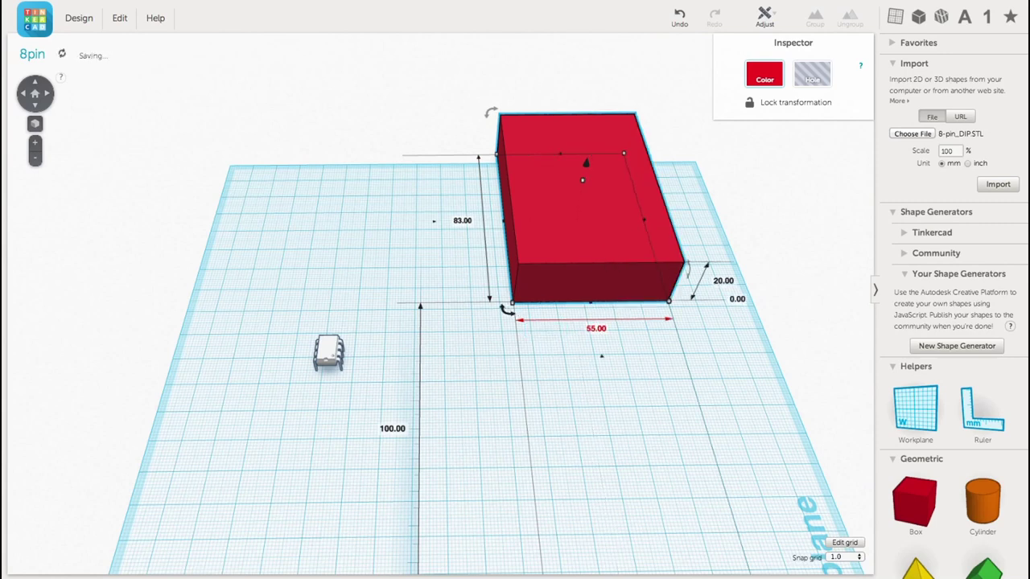
pyautogui.click(720, 282)
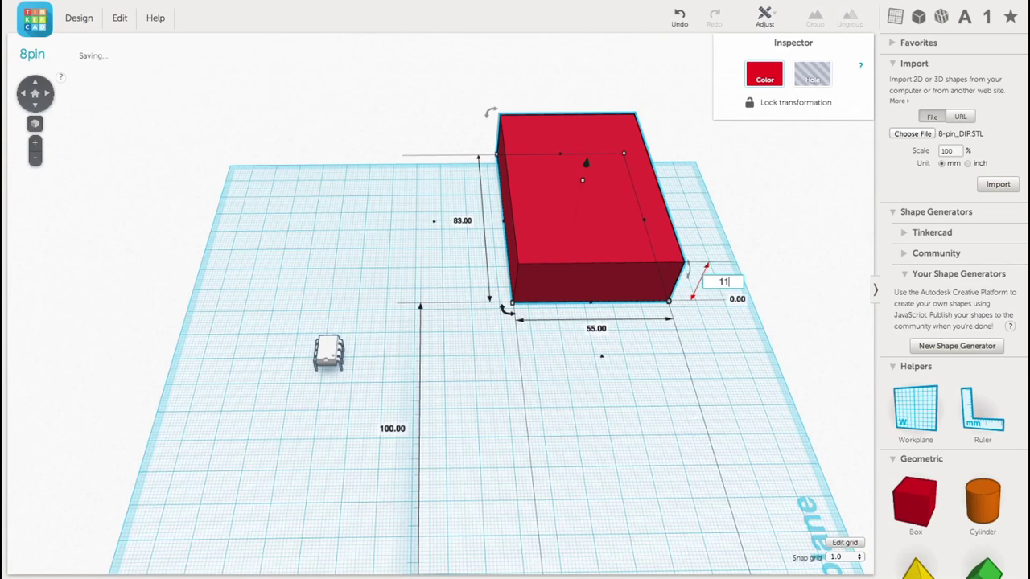
pyautogui.press('Return')
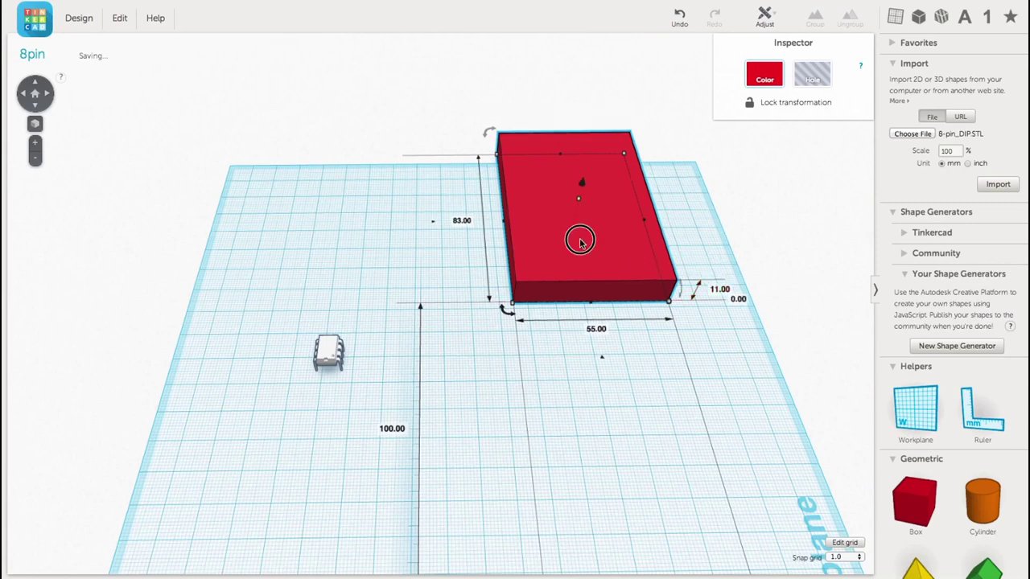
# Move the 83 × 55 mm box over the chip, make it a hole, and lower it into the chip top
pyautogui.moveTo(580, 241); pyautogui.dragTo(491, 403)
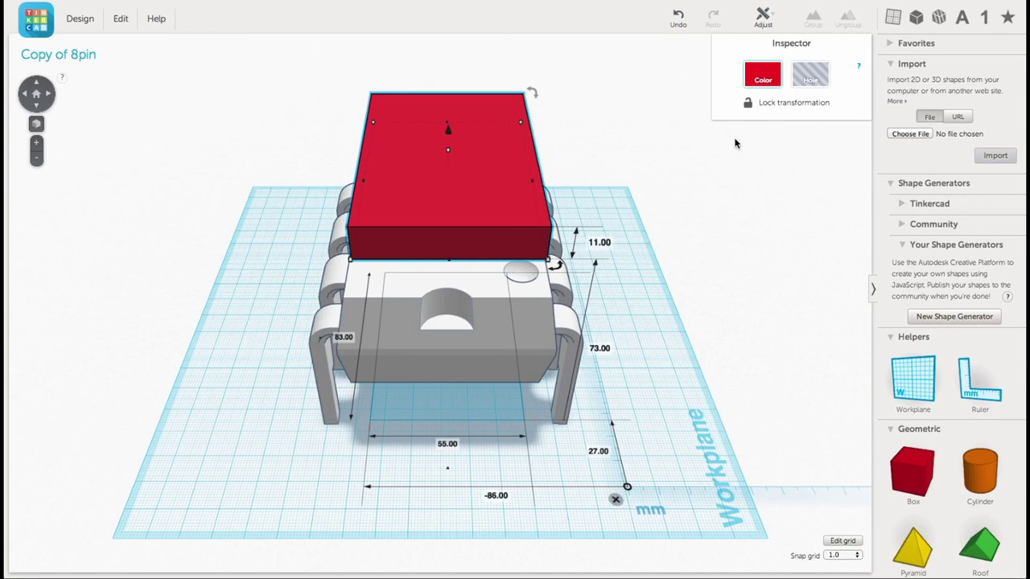
pyautogui.click(810, 76)
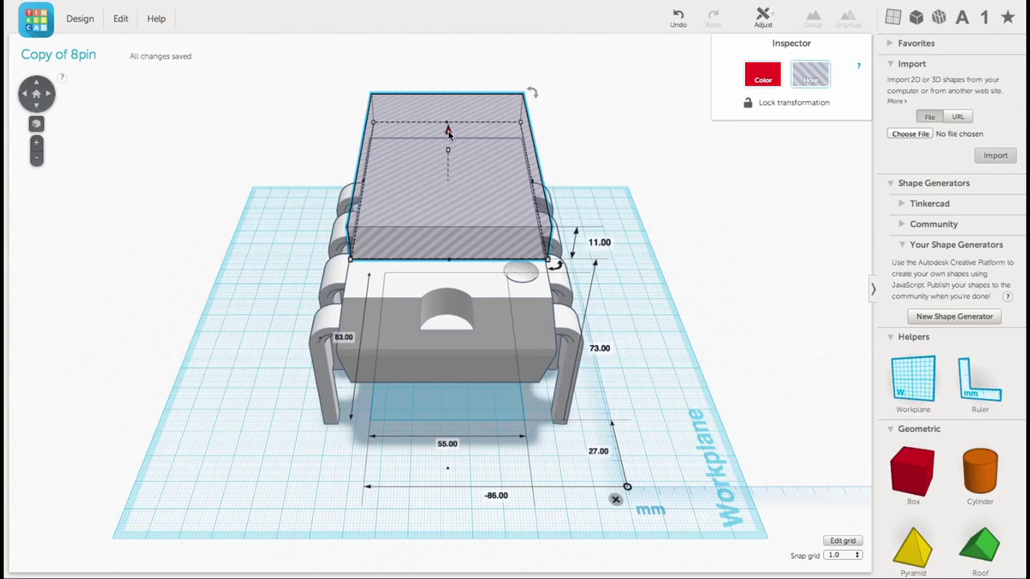
pyautogui.moveTo(449, 132); pyautogui.dragTo(446, 182)
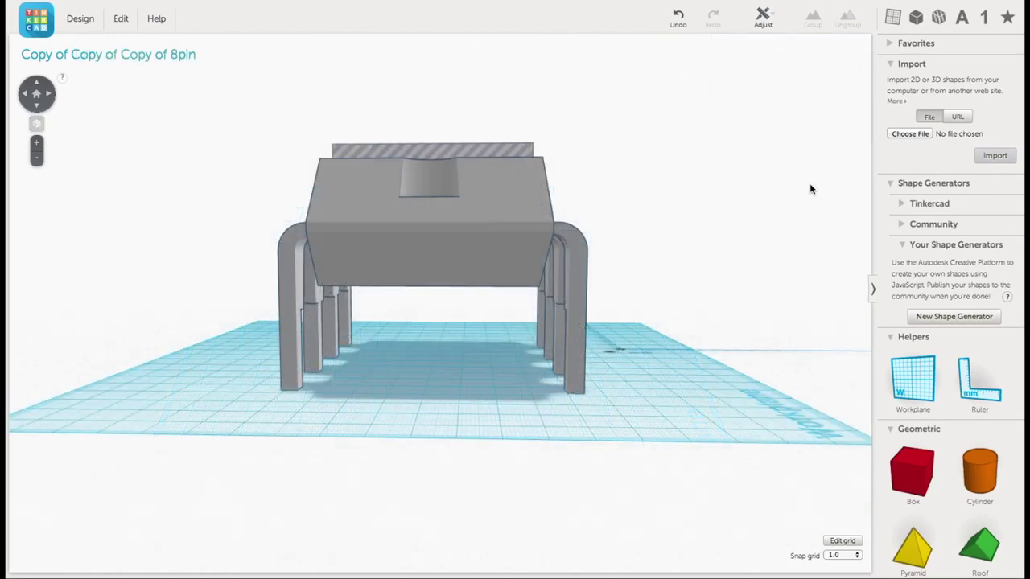
# Tilt the view down, select the hole and chip together, and group them to cut the rectangular recess
pyautogui.click(480, 150)
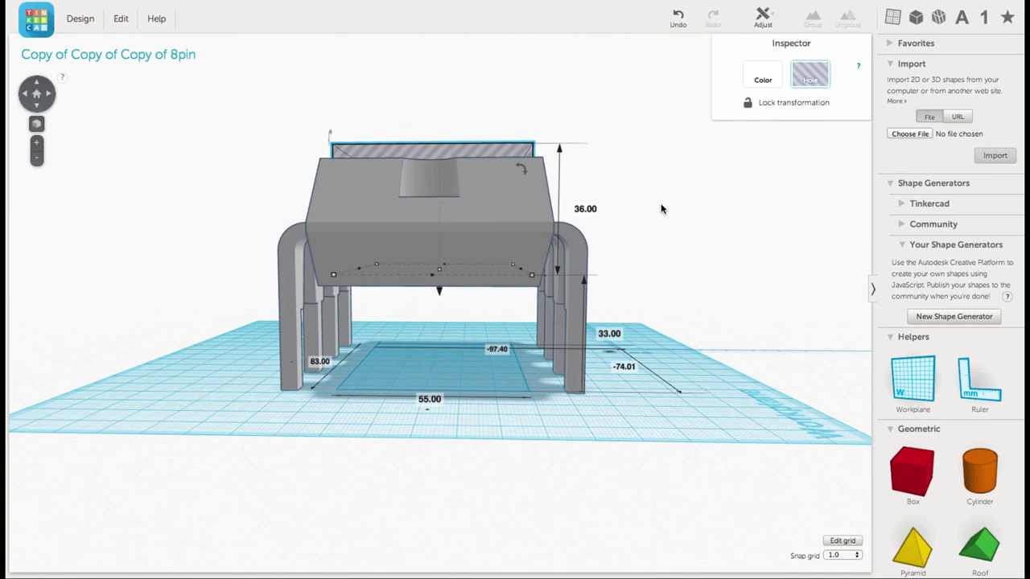
pyautogui.click(35, 84)
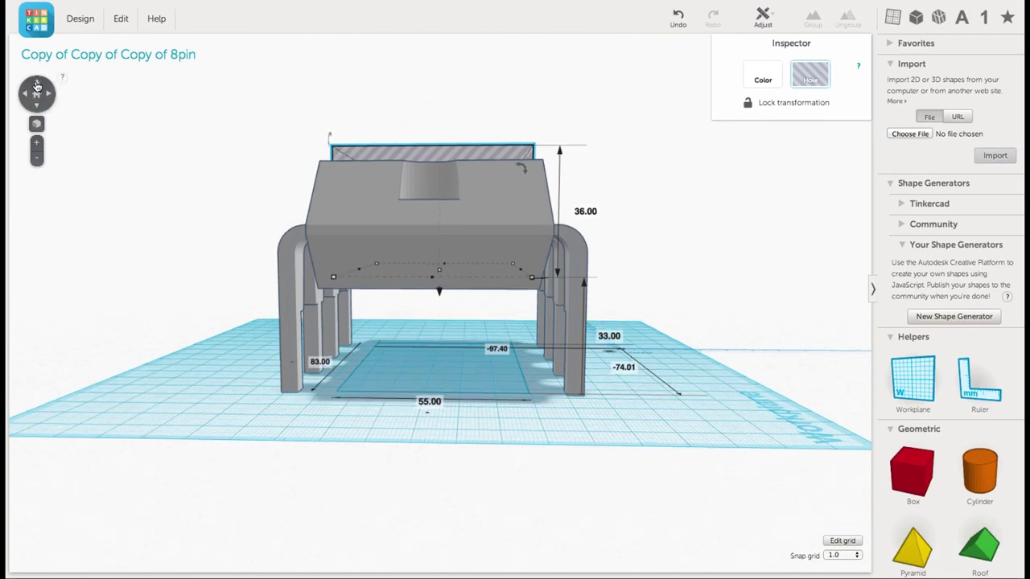
pyautogui.click(37, 86)
pyautogui.click(36, 86)
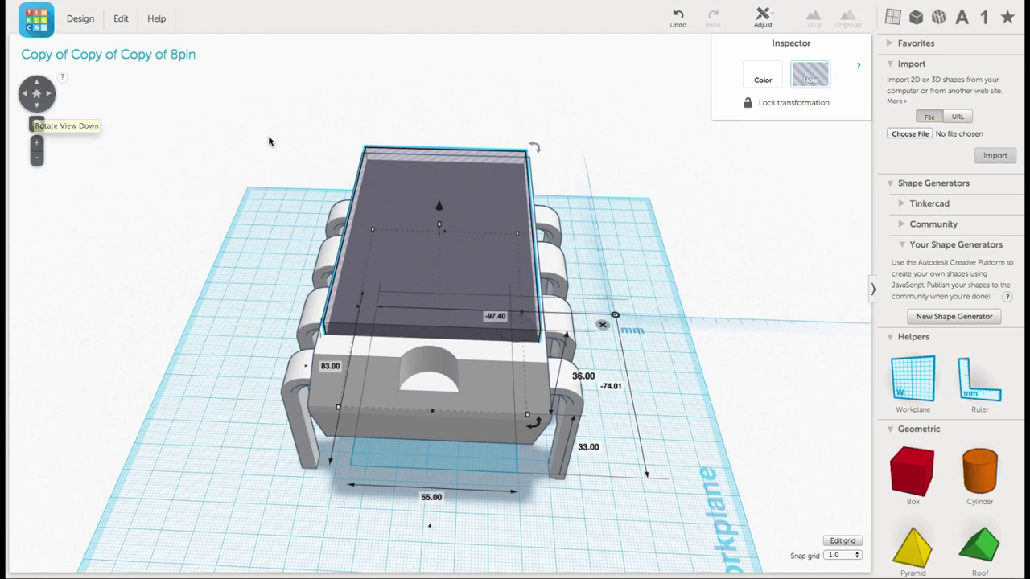
pyautogui.click(285, 111)
pyautogui.moveTo(285, 111); pyautogui.dragTo(623, 508)
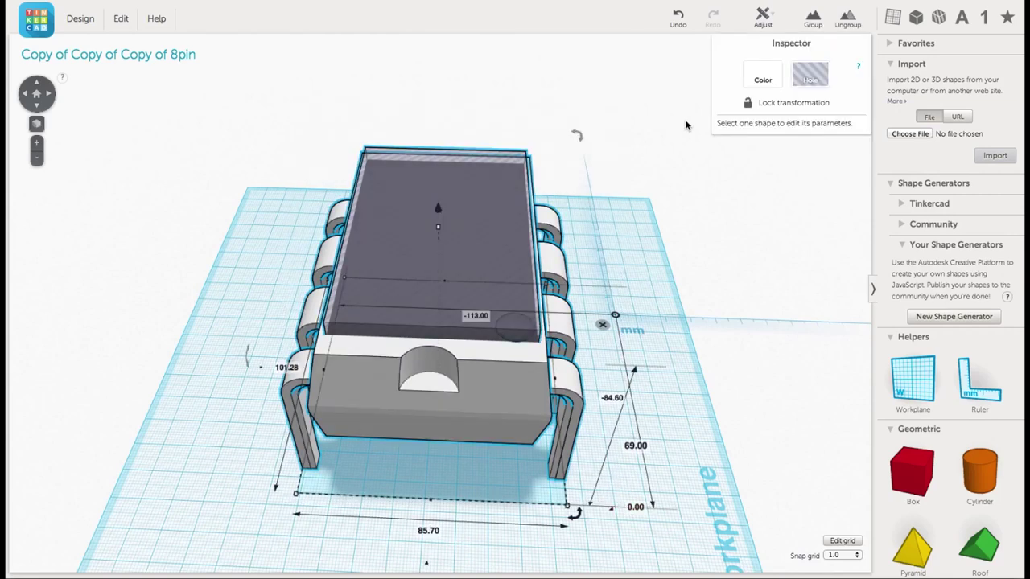
pyautogui.click(812, 17)
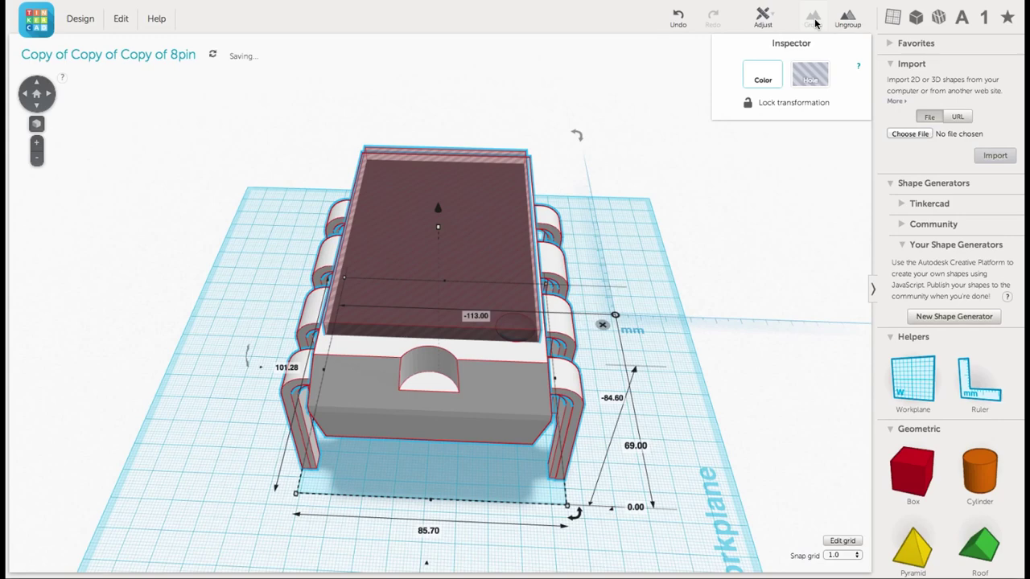
# Check the back-left and back-right 8 × 8 × 23 mm posts in the cavity corners
pyautogui.click(617, 141)
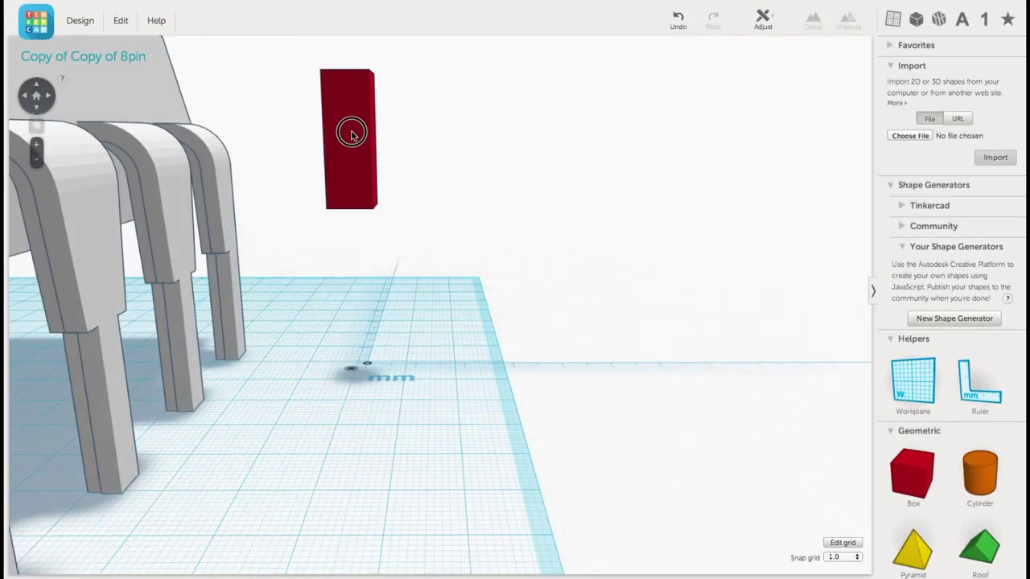
pyautogui.click(351, 130)
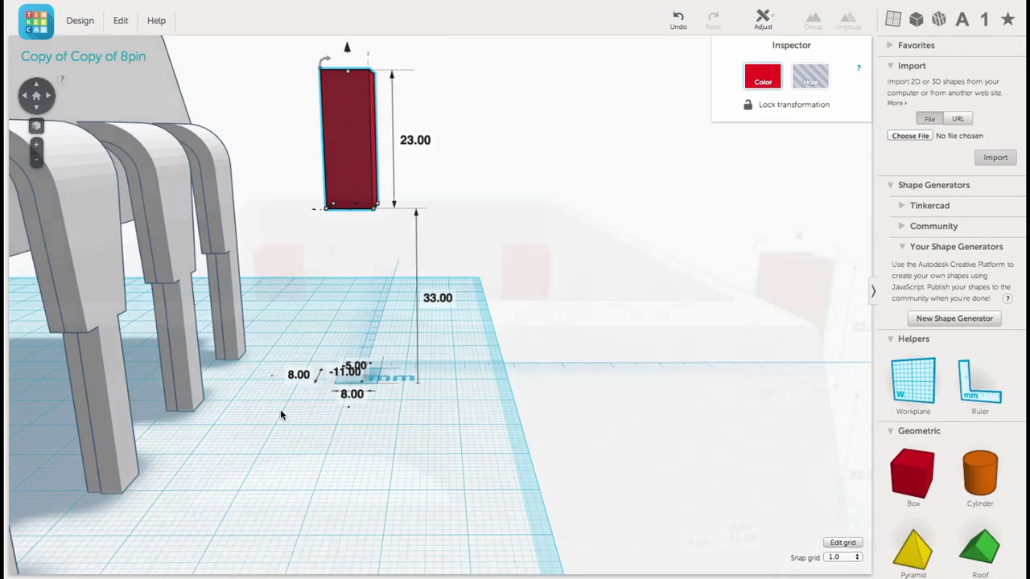
pyautogui.click(37, 93)
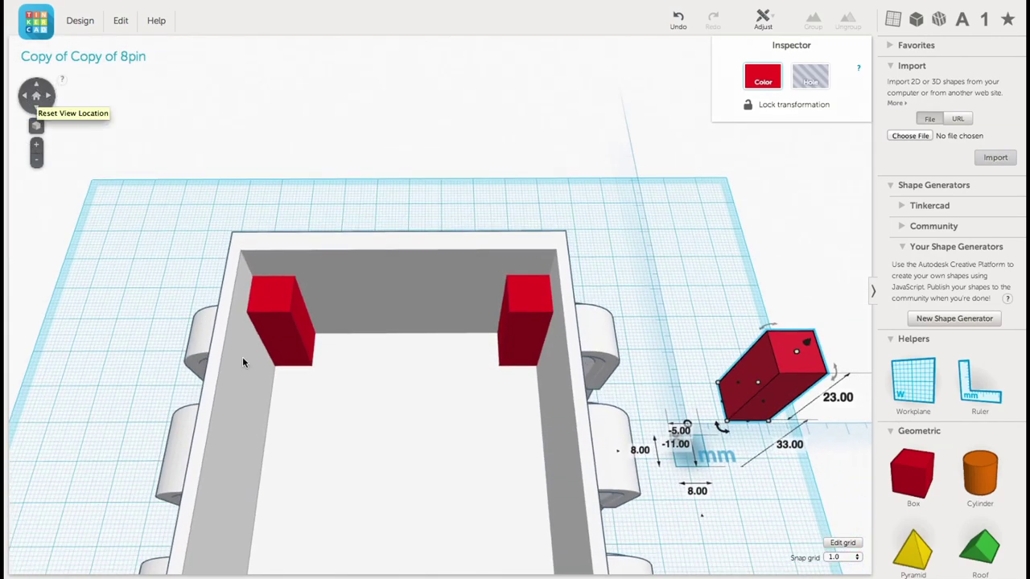
pyautogui.click(287, 330)
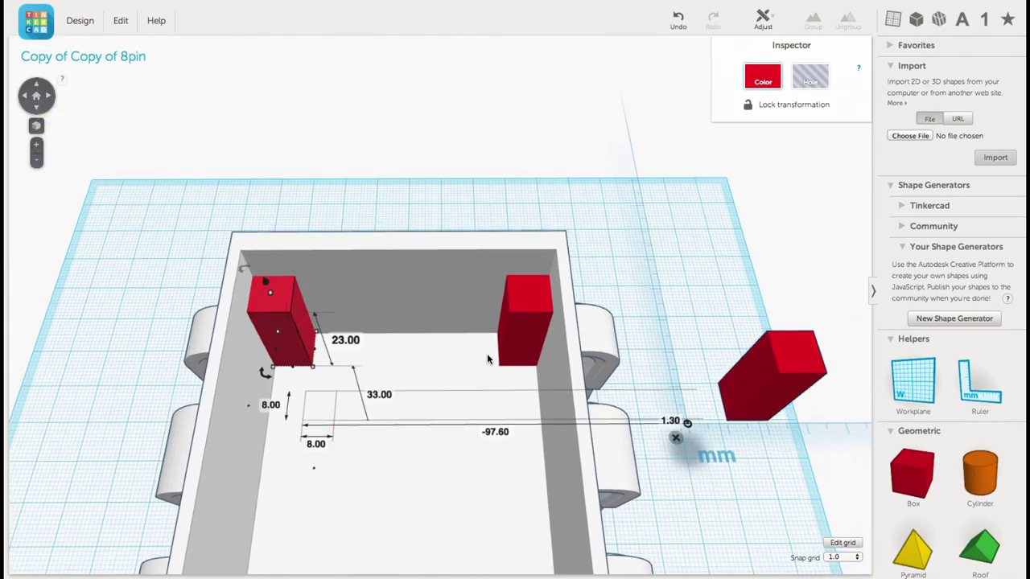
pyautogui.click(523, 341)
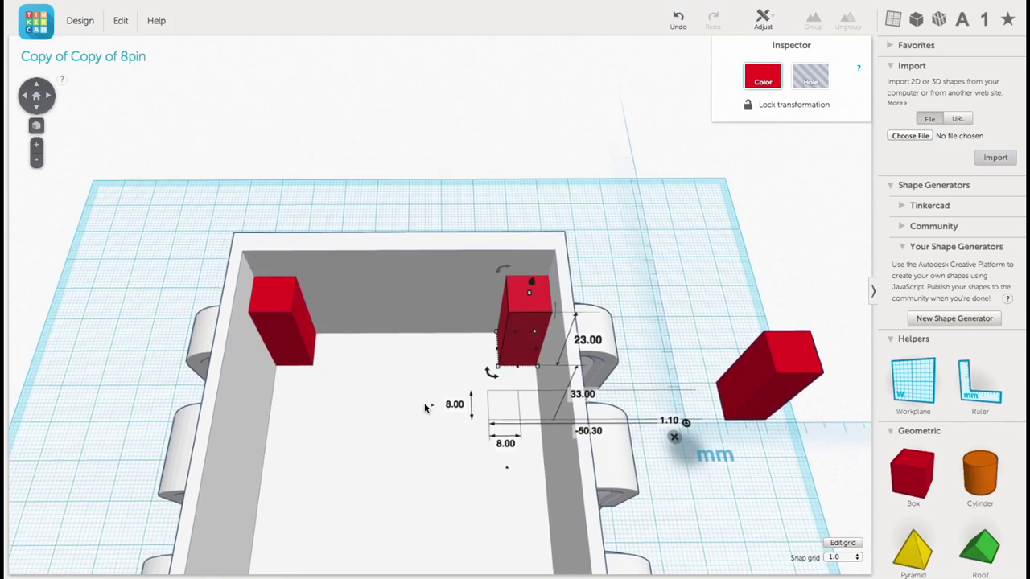
# Pan to the front and check the front-left and front-right 8 × 8 × 23 mm posts
pyautogui.scroll(-3, 423, 403)
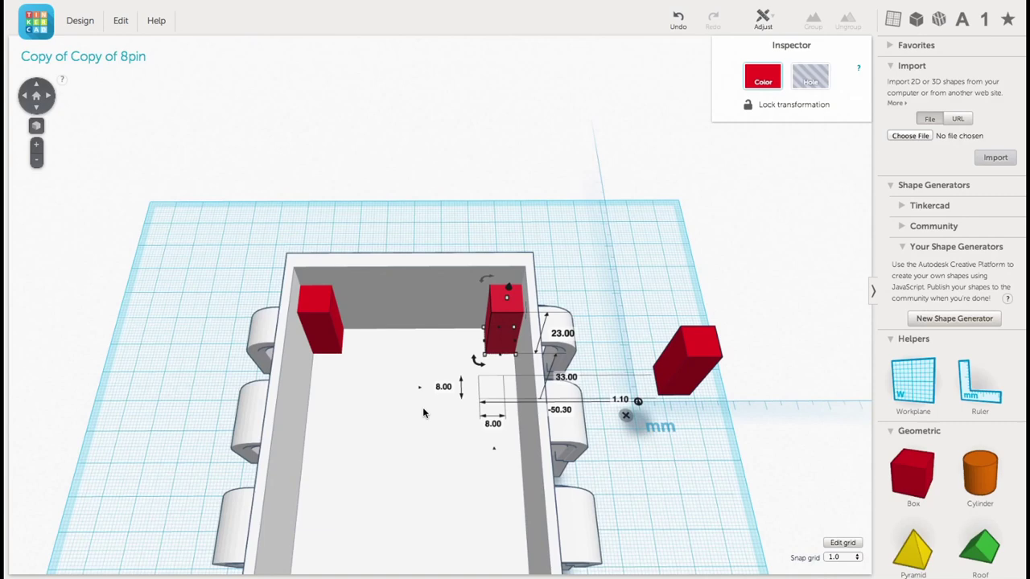
pyautogui.moveTo(422, 412); pyautogui.dragTo(422, 308, button='middle')
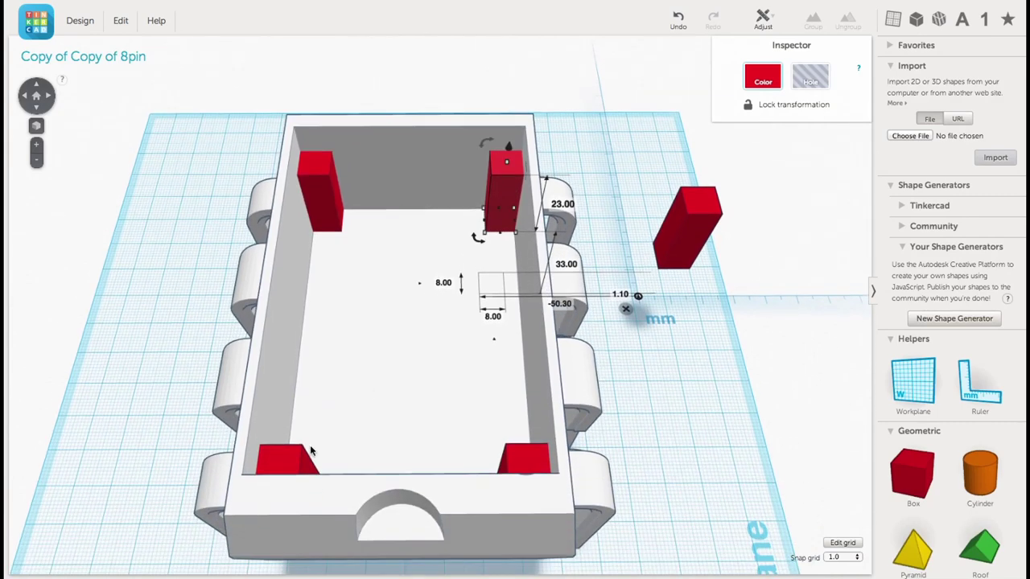
pyautogui.click(271, 461)
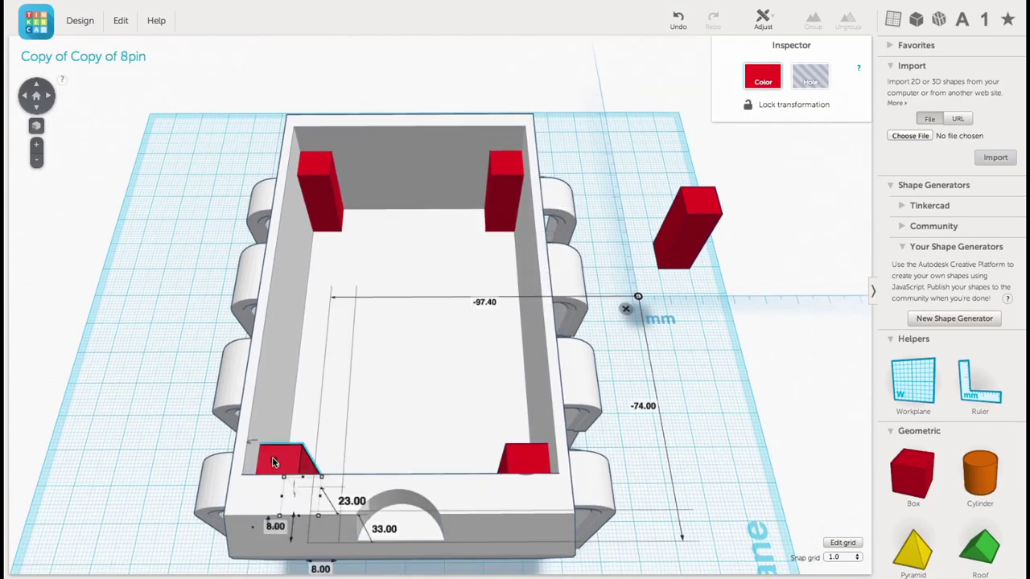
pyautogui.click(534, 457)
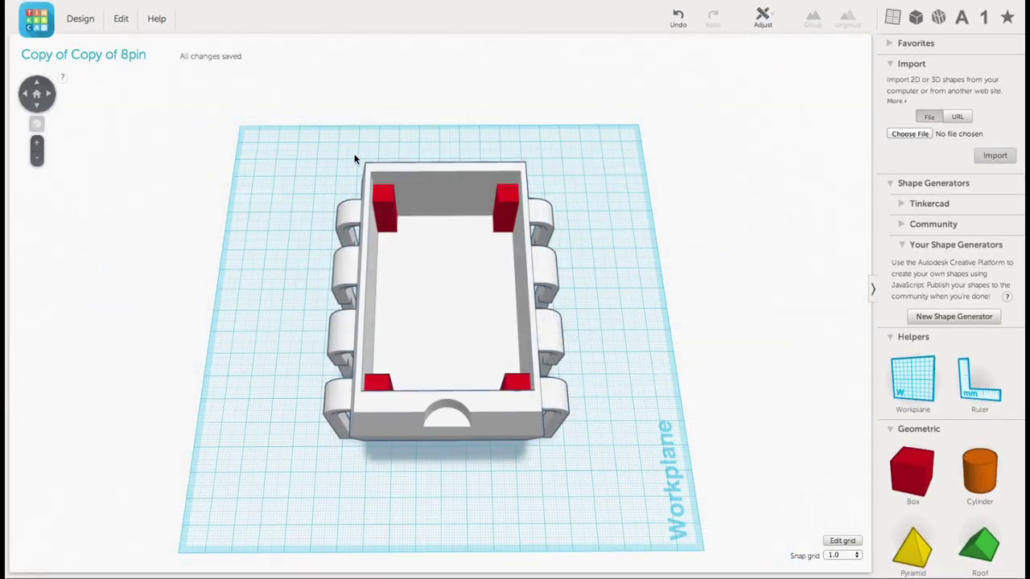
# Select the hollowed chip body and all four posts and group them into one model
pyautogui.moveTo(306, 140); pyautogui.dragTo(635, 478)
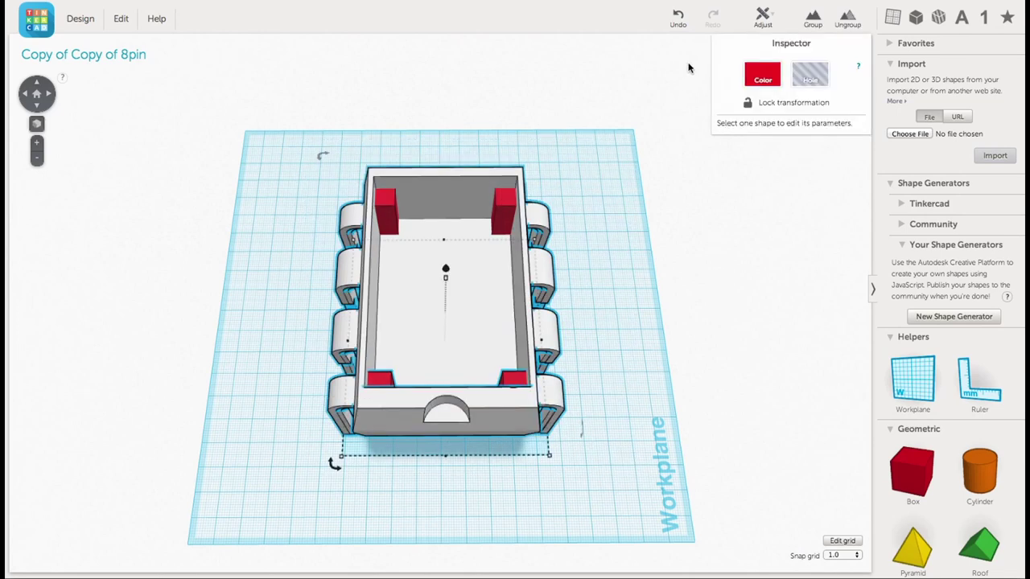
pyautogui.click(812, 19)
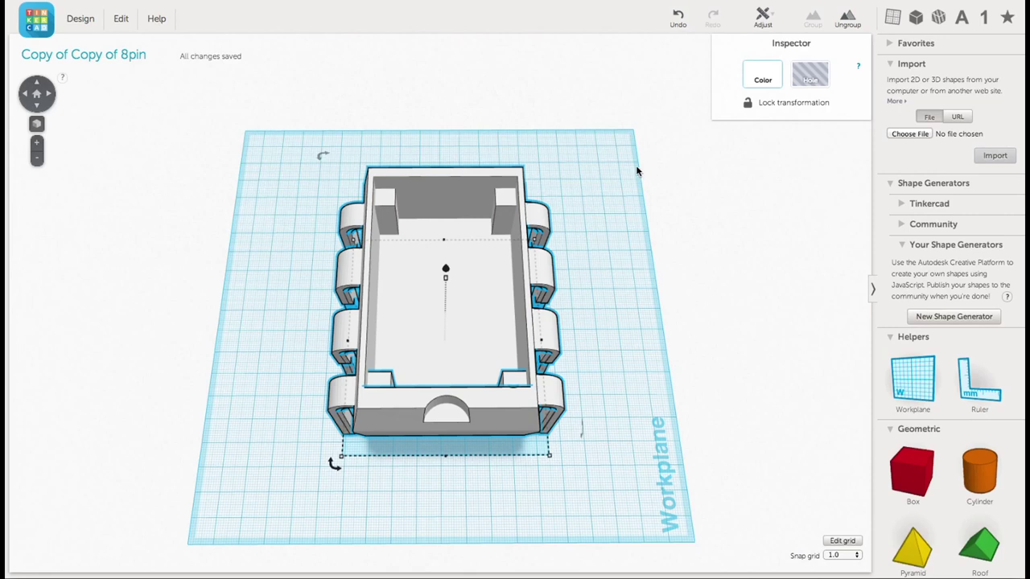
# Download the grouped model as an .STL for 3D printing and open the file in the slicer
pyautogui.click(81, 19)
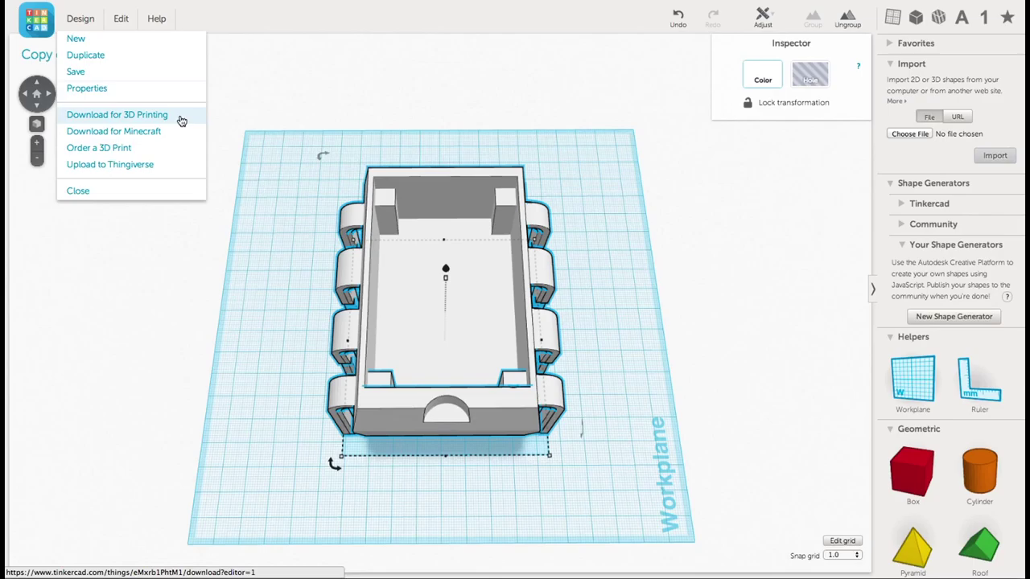
pyautogui.click(179, 115)
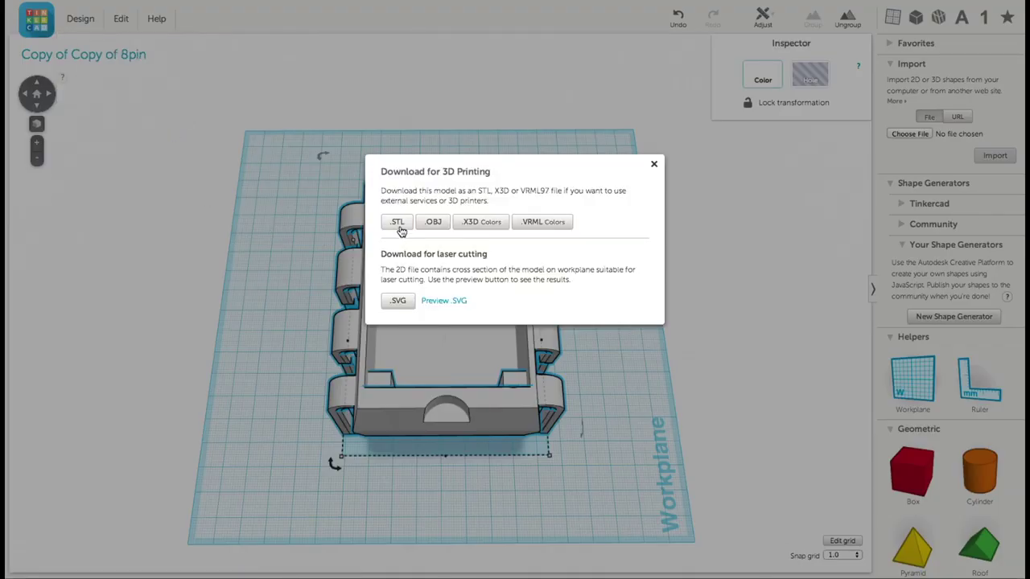
pyautogui.click(398, 224)
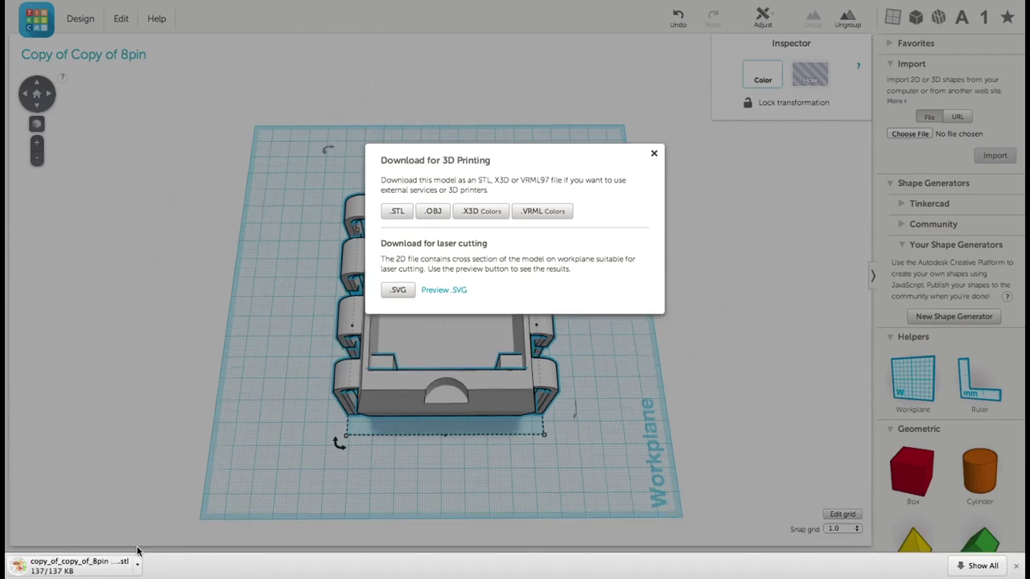
pyautogui.click(120, 571)
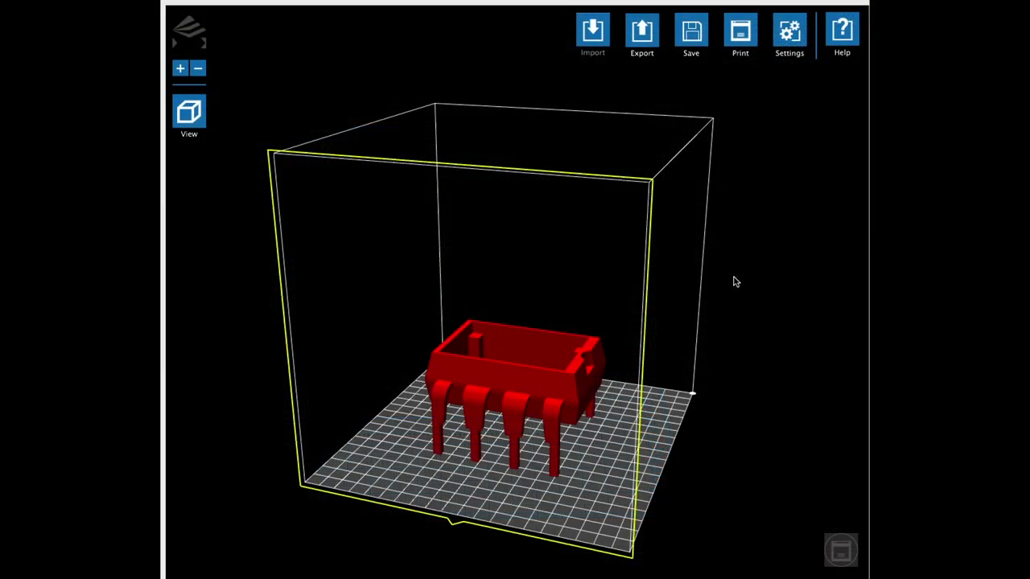
# Rotate the chip model 180° so the posts point up, then land it on the build plate
pyautogui.click(503, 376)
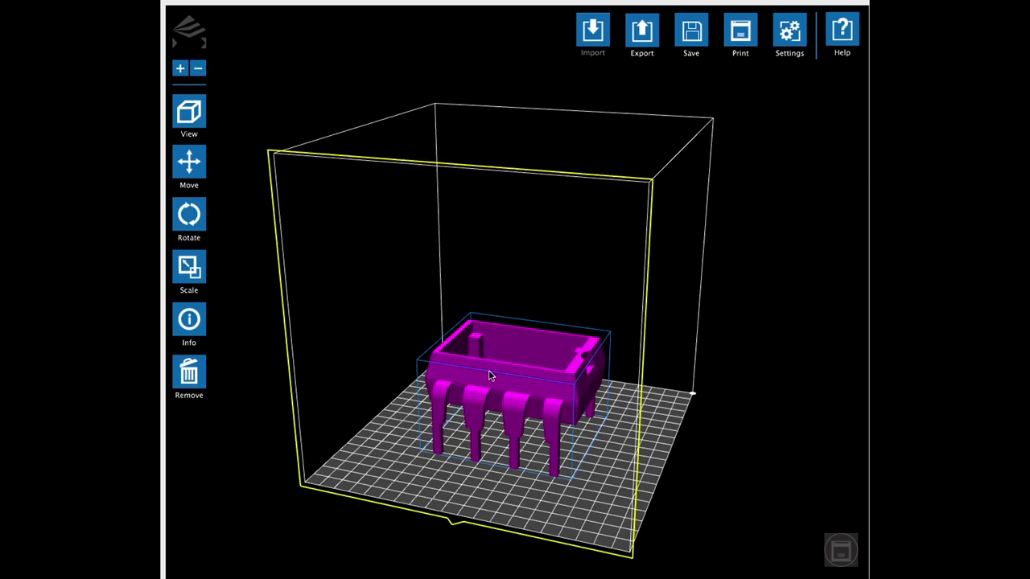
pyautogui.click(192, 217)
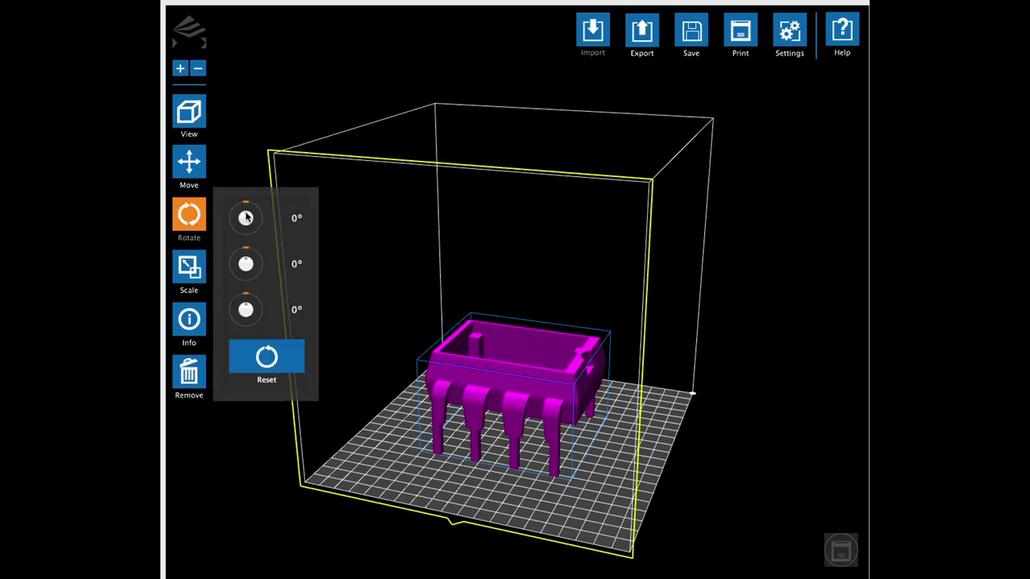
pyautogui.moveTo(247, 218); pyautogui.dragTo(245, 230)
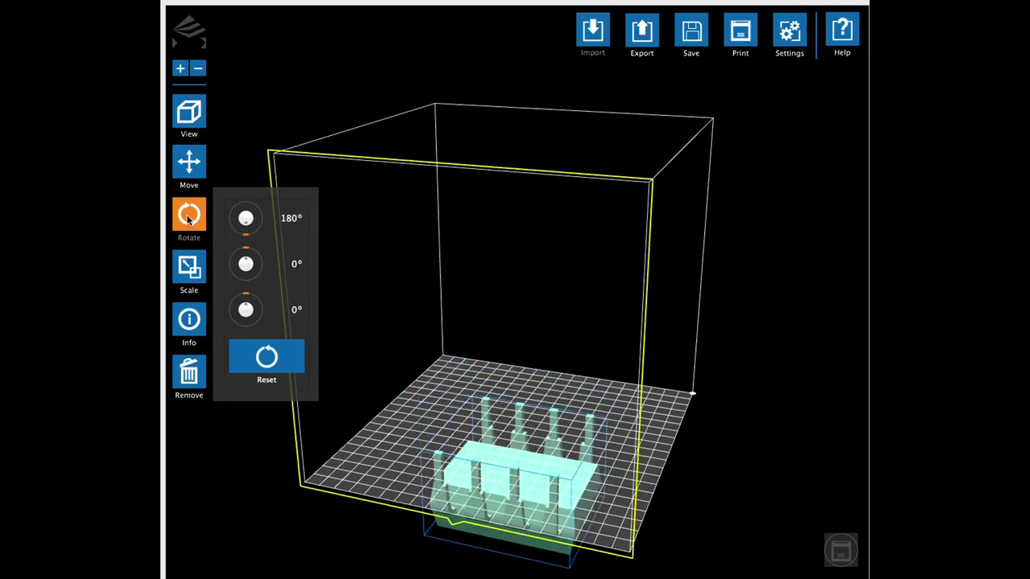
pyautogui.click(190, 164)
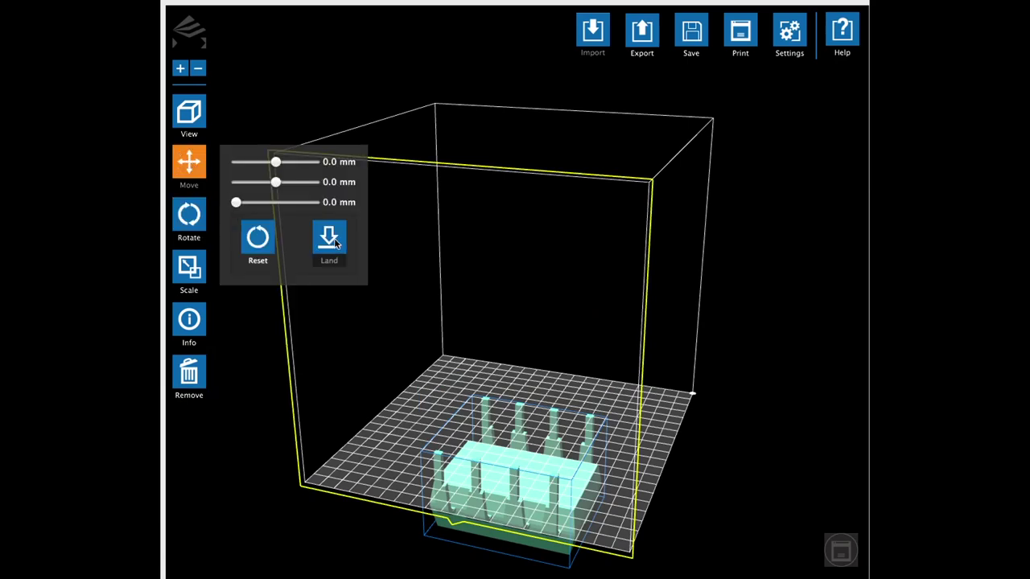
pyautogui.click(335, 243)
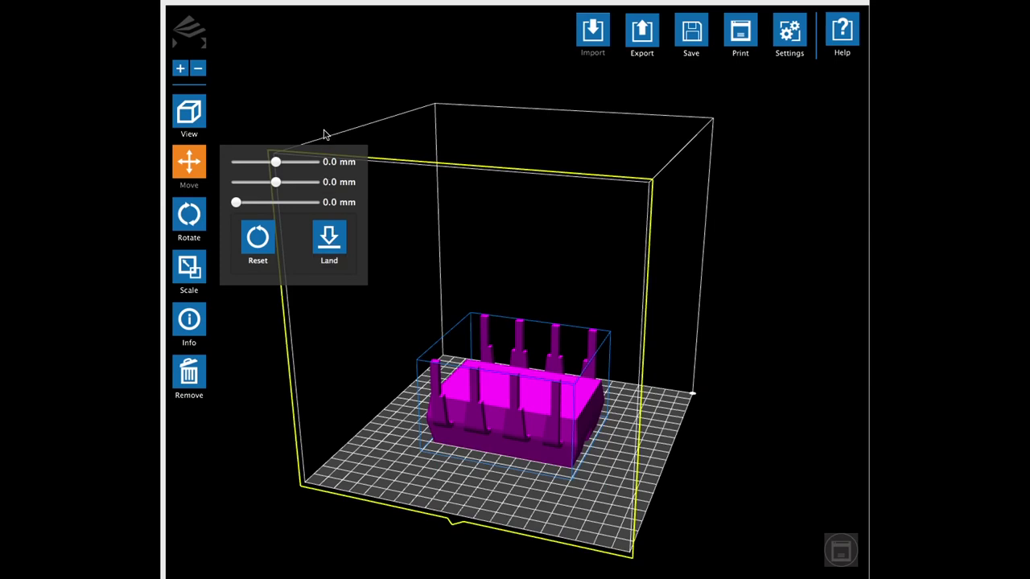
pyautogui.click(527, 85)
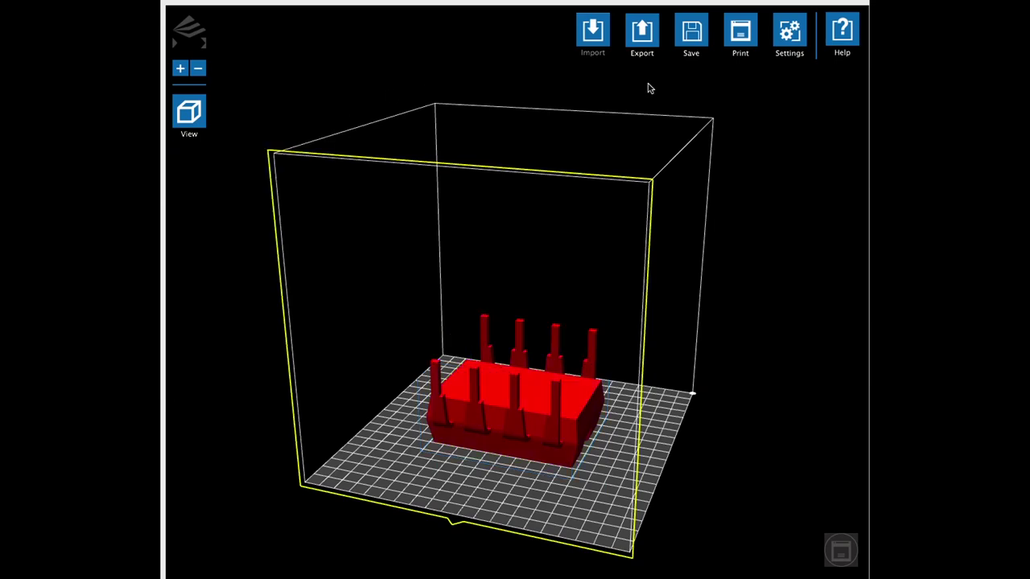
# Set export to ABS at Excellent quality with raft and supports enabled
pyautogui.click(644, 35)
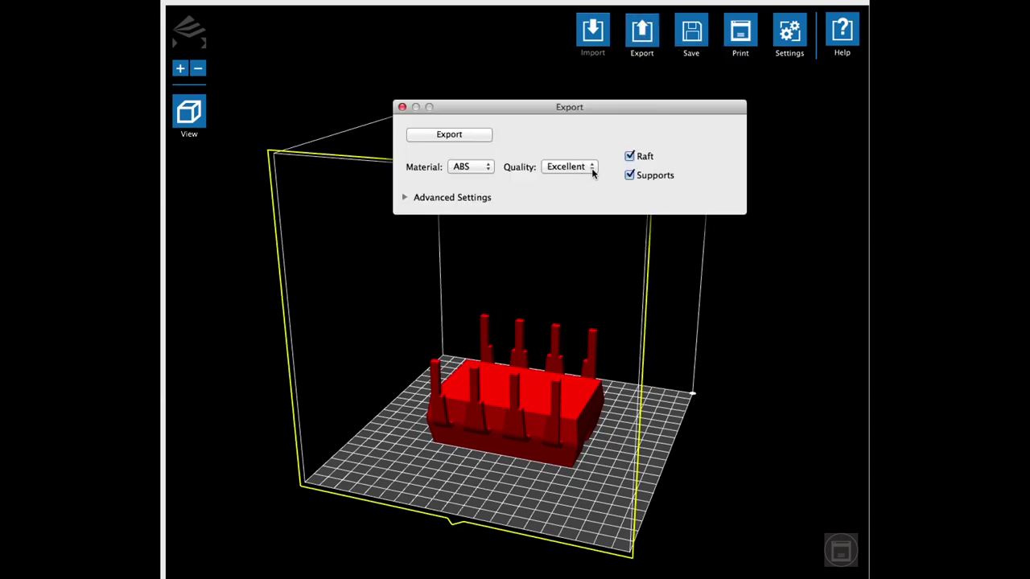
pyautogui.click(592, 169)
pyautogui.click(592, 168)
pyautogui.click(630, 157)
pyautogui.click(630, 175)
pyautogui.click(629, 175)
# Review the advanced settings, slice the model, and save it as the 3w file copy_of_copy_of_8pin
pyautogui.click(420, 198)
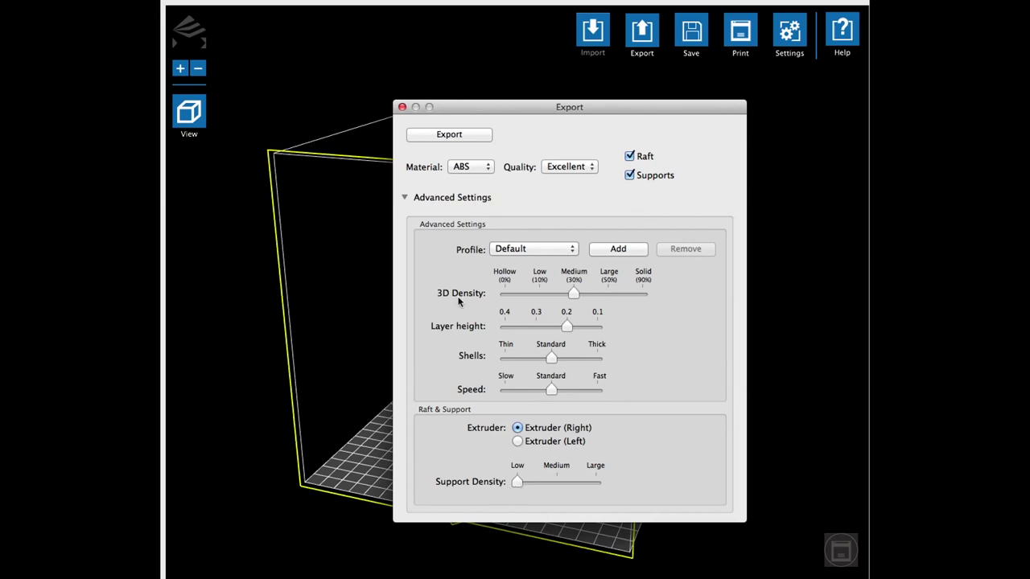
pyautogui.click(454, 139)
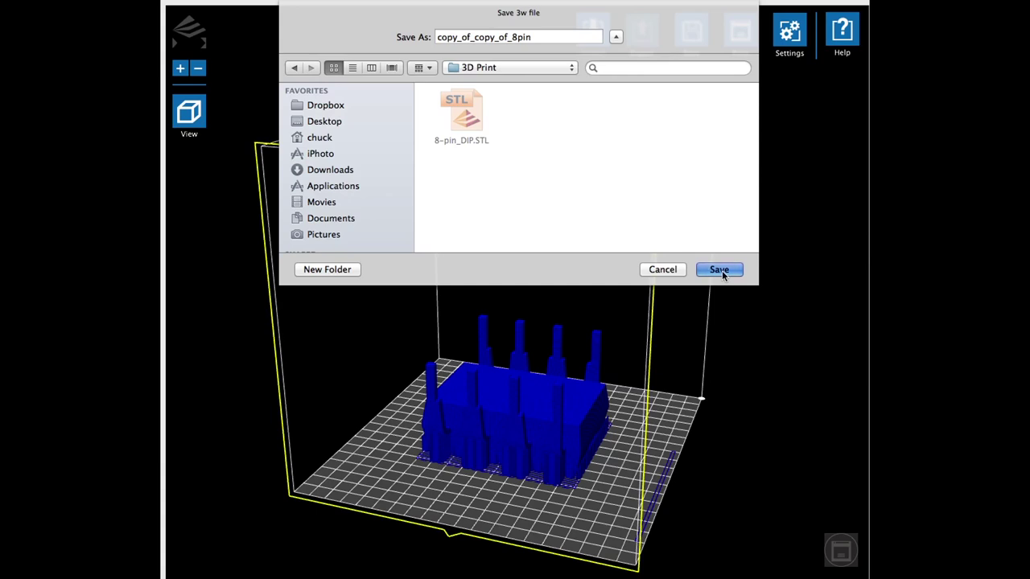
pyautogui.click(722, 272)
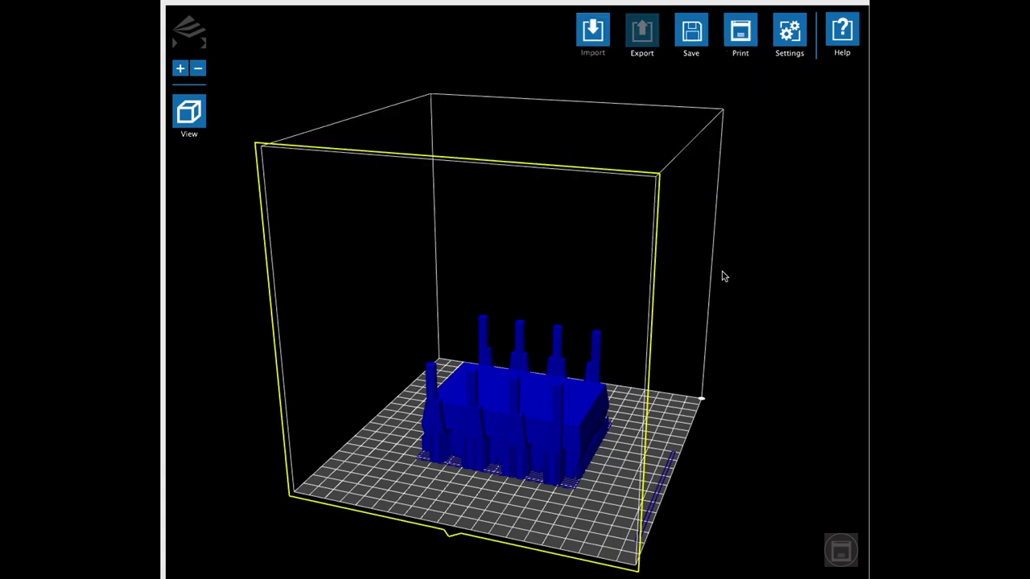